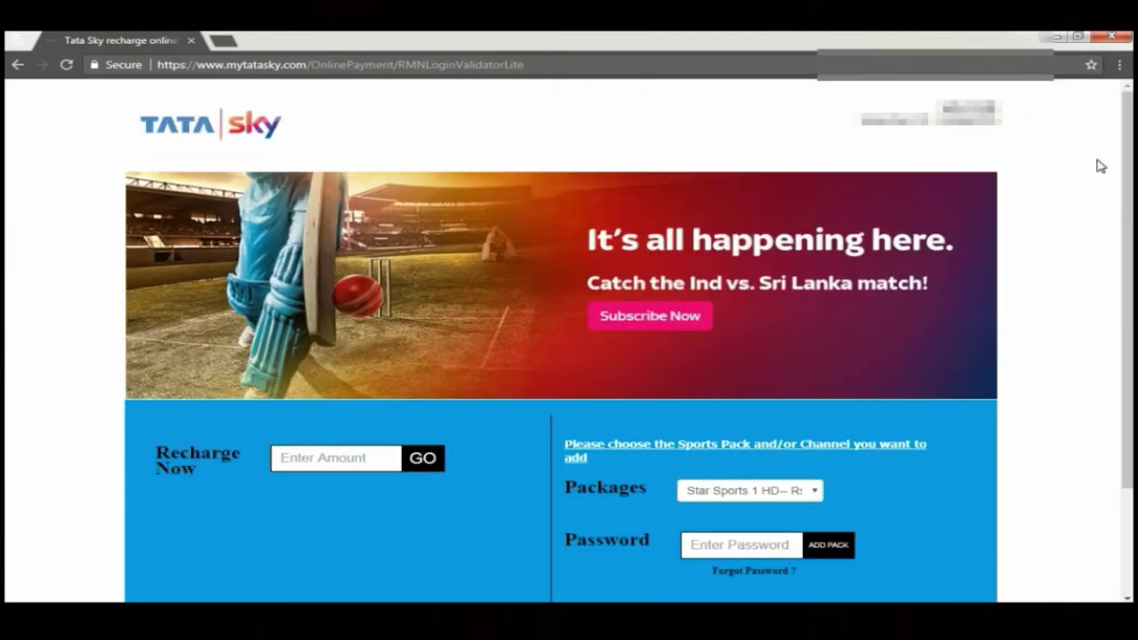
Continue to the MyTataSky homepage and log in with the account password
drag(1126, 176, 1116, 273)
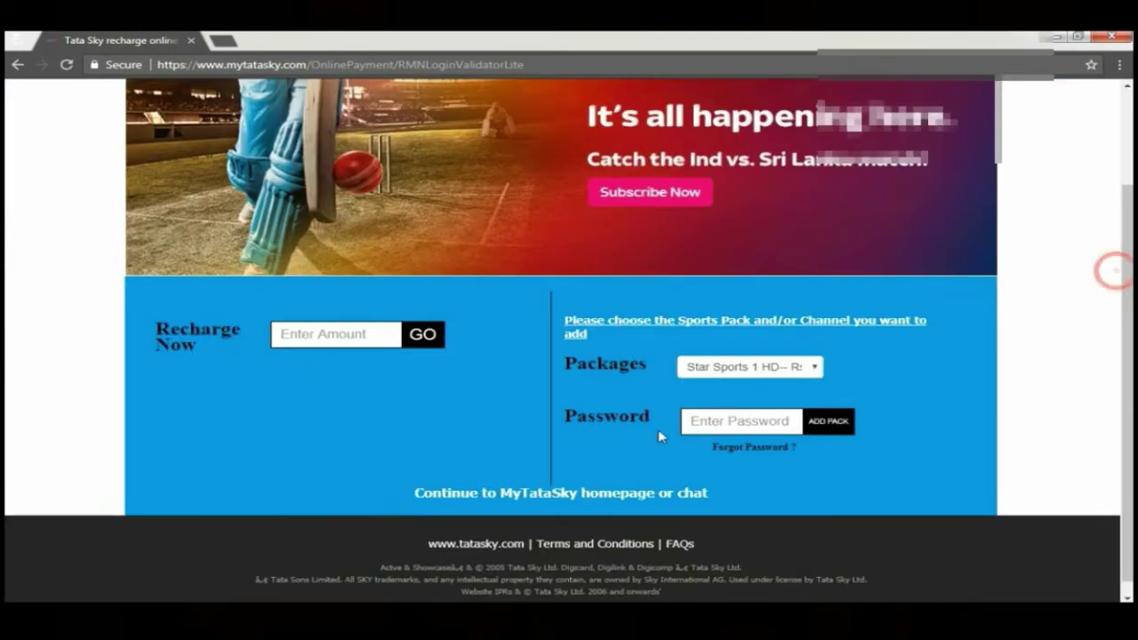
click(583, 493)
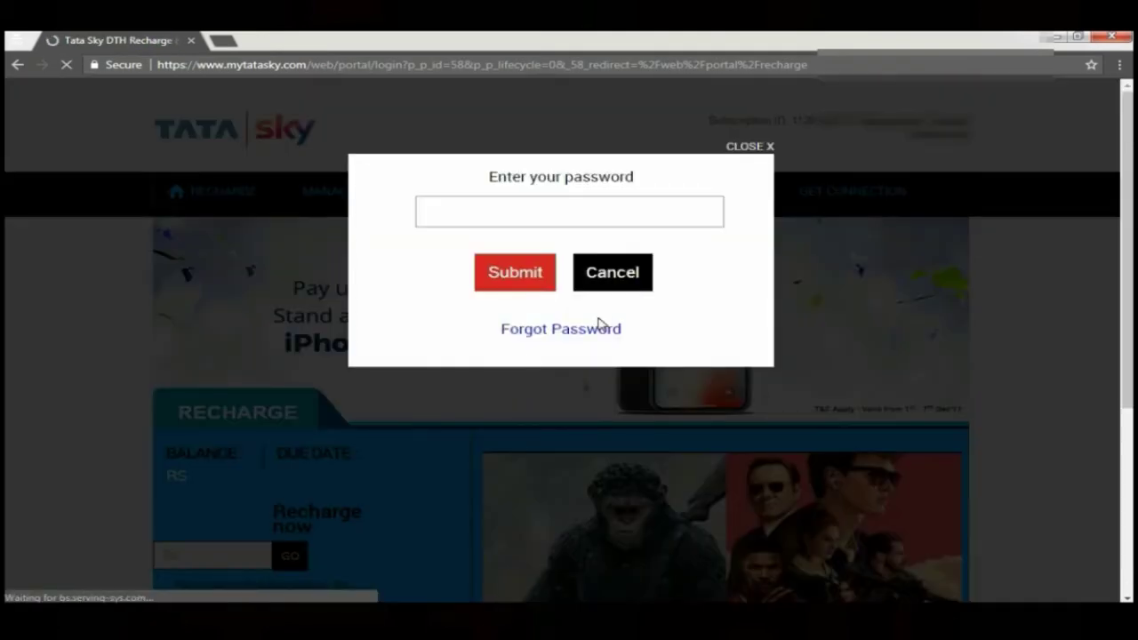
click(554, 217)
text(*)
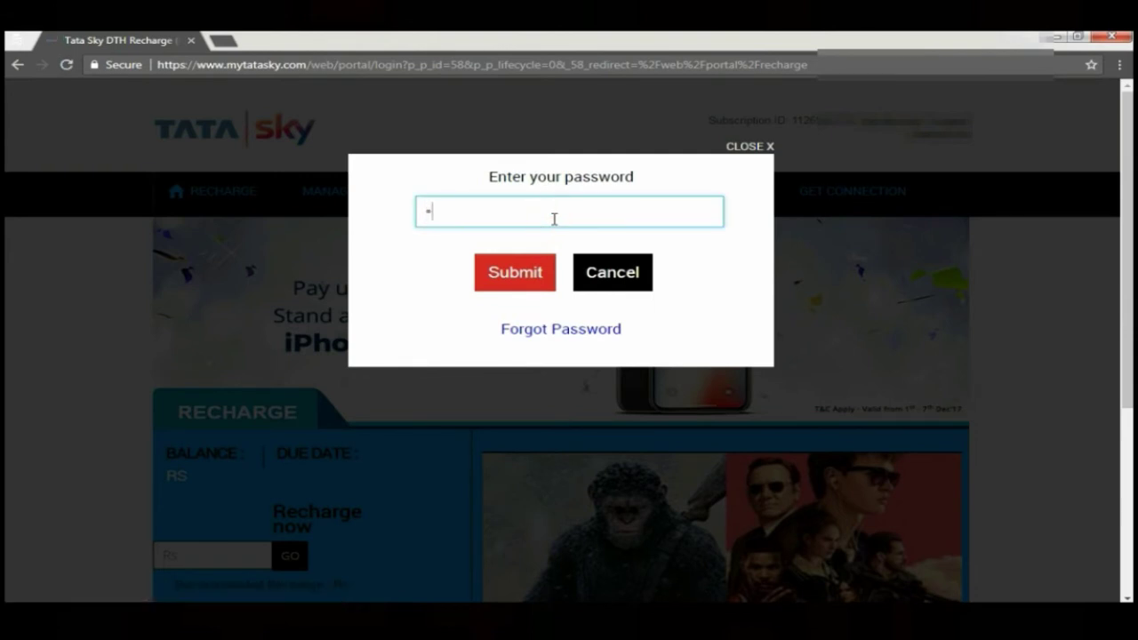
click(521, 273)
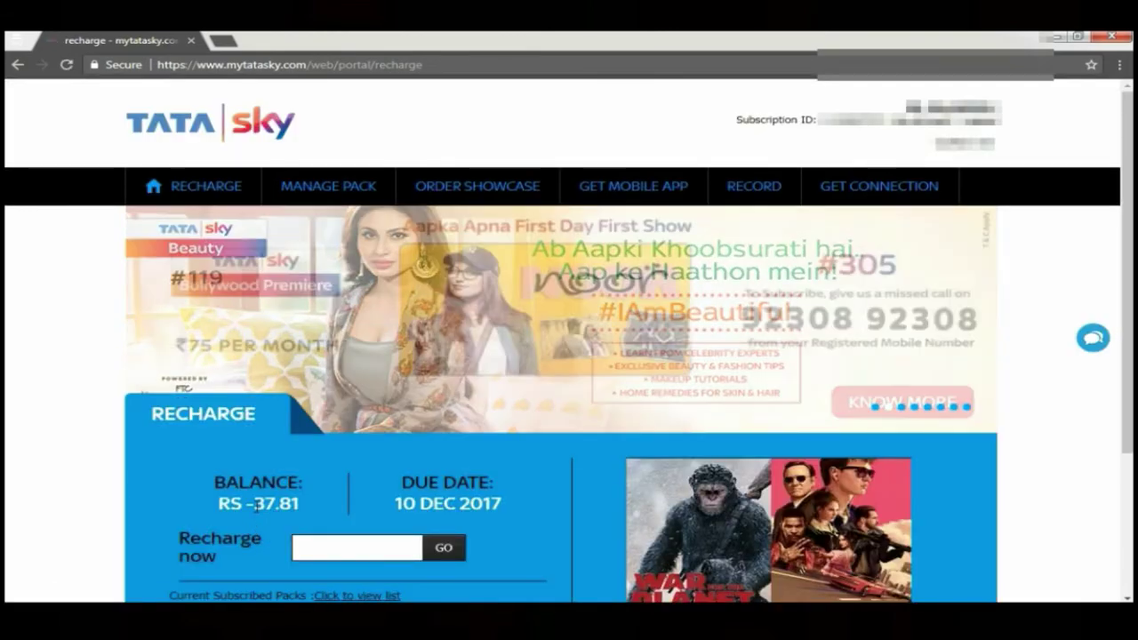
Start a ₹100 recharge from the Recharge now box
click(360, 549)
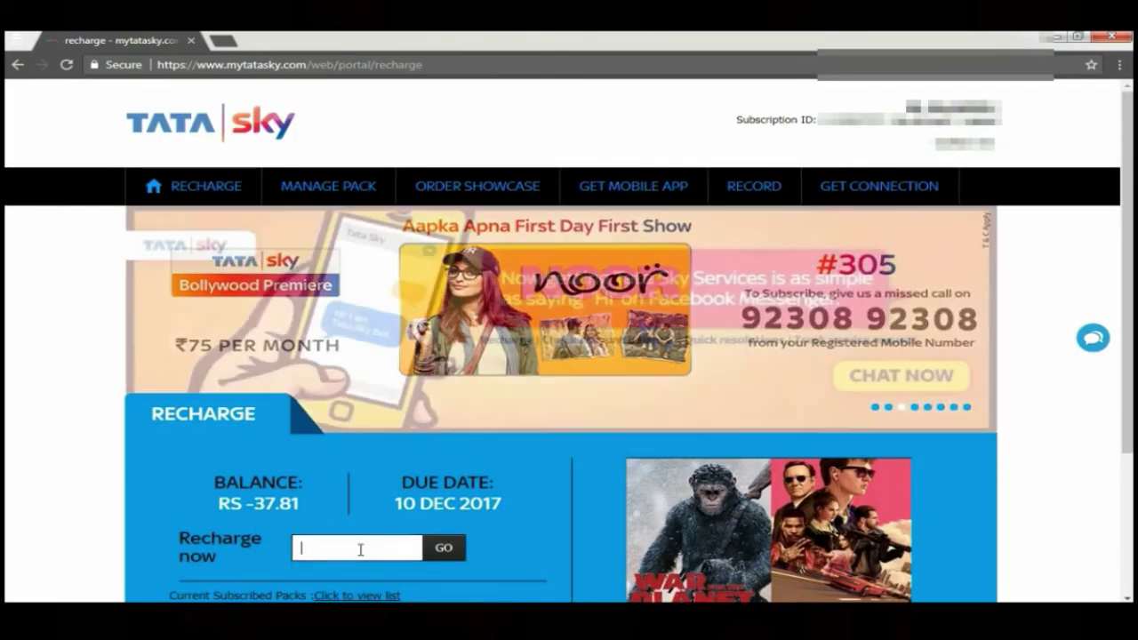
text(100)
click(451, 558)
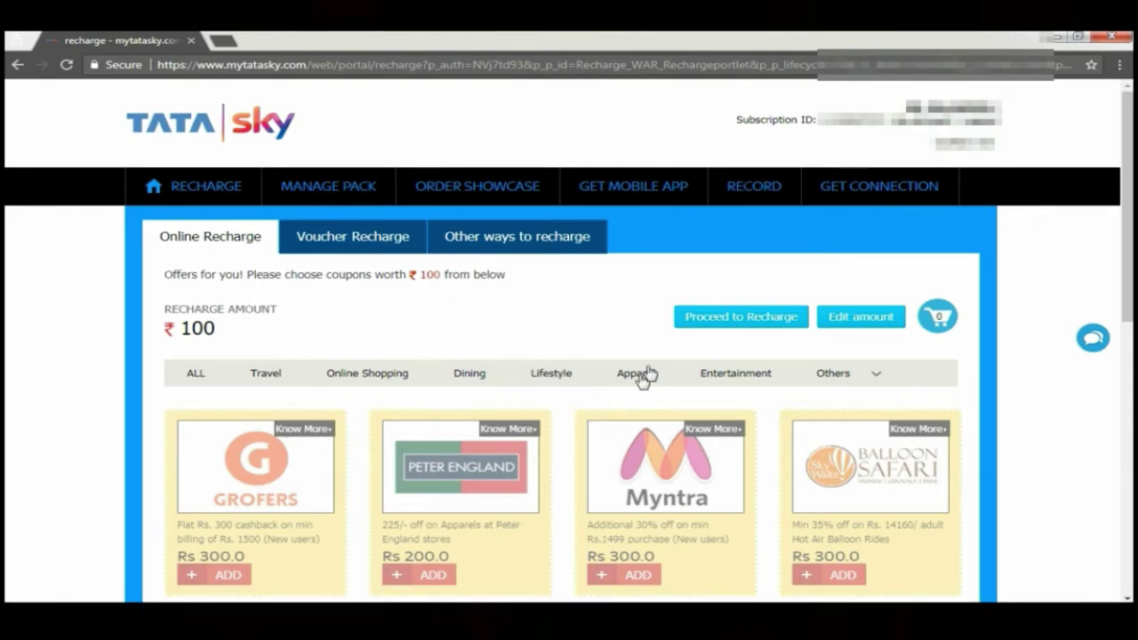
Proceed with the ₹100 recharge without coupons and pay via Net Banking
click(741, 319)
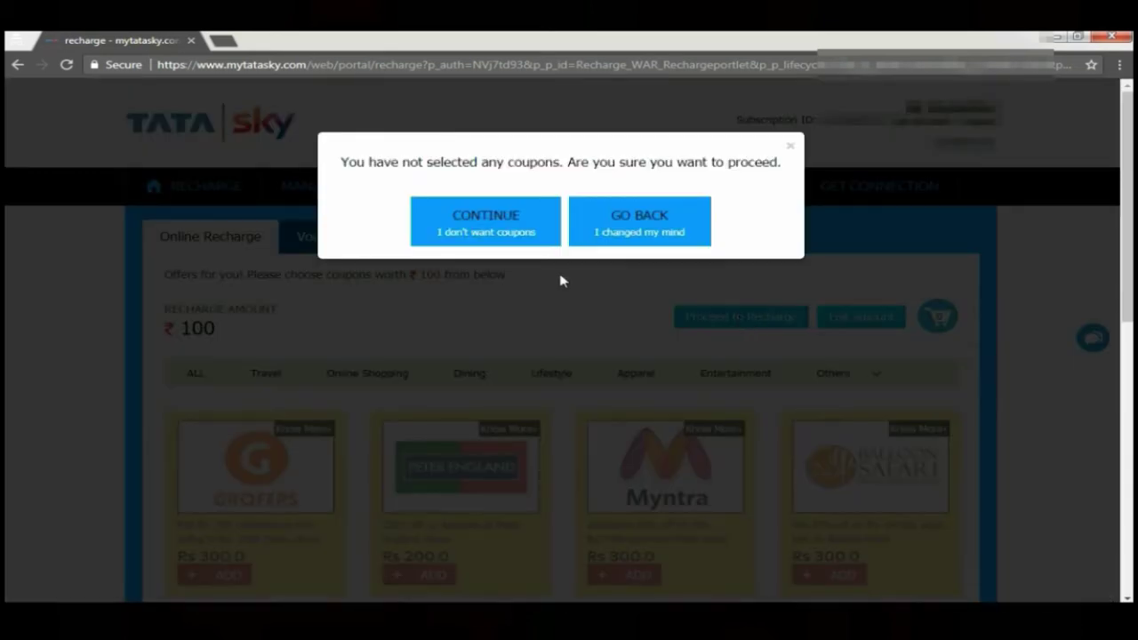
click(477, 222)
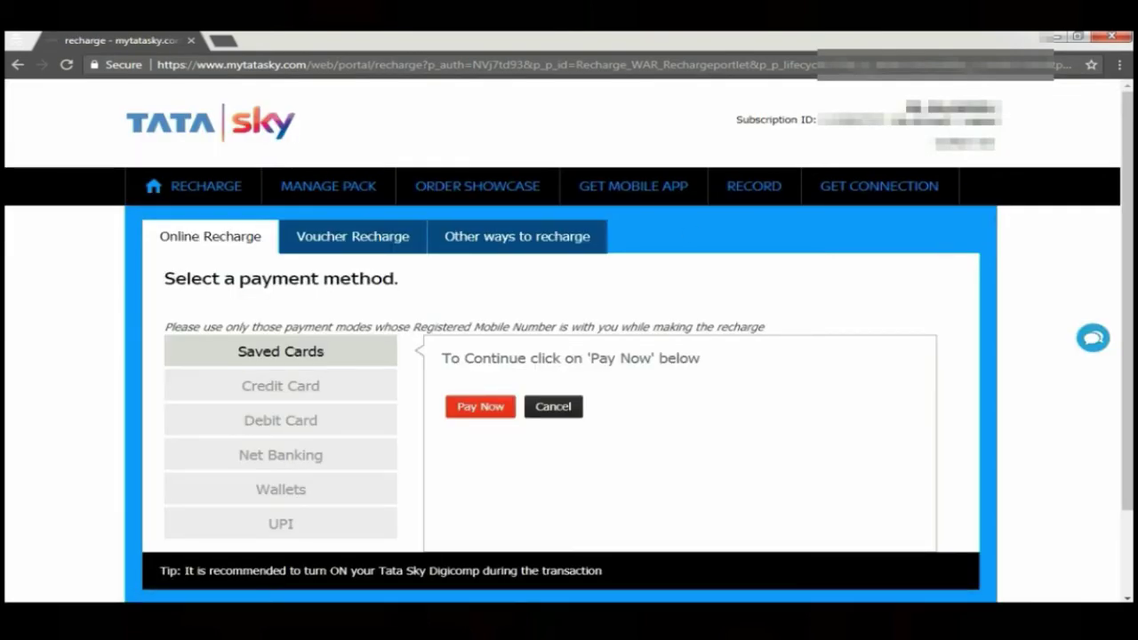
scroll(1123, 224, down, 1)
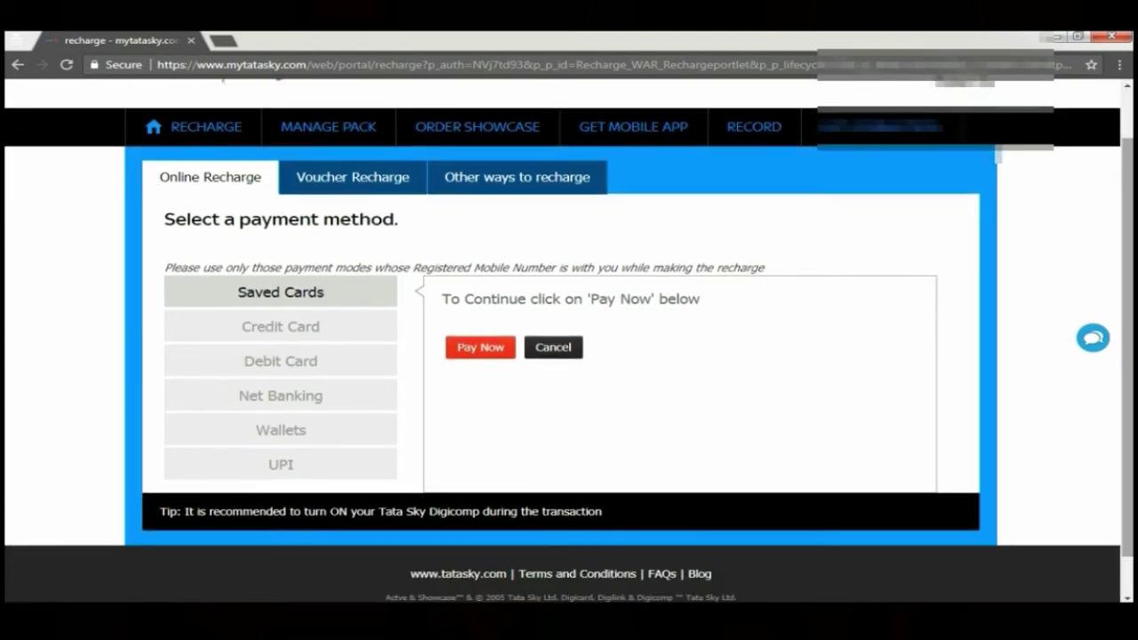
drag(240, 219, 336, 223)
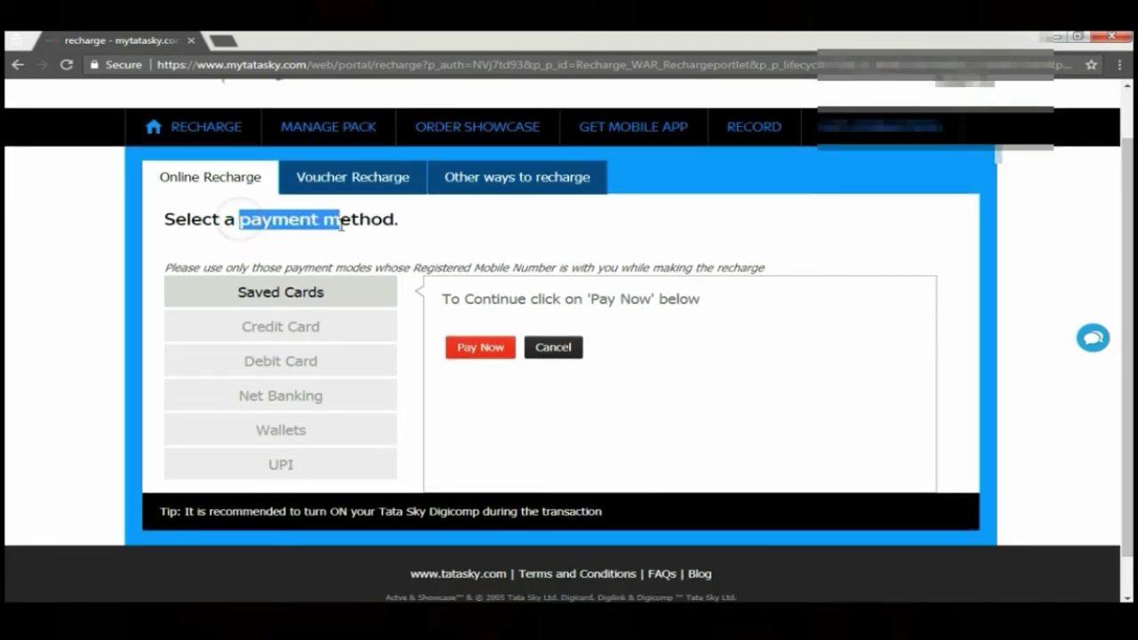
click(342, 222)
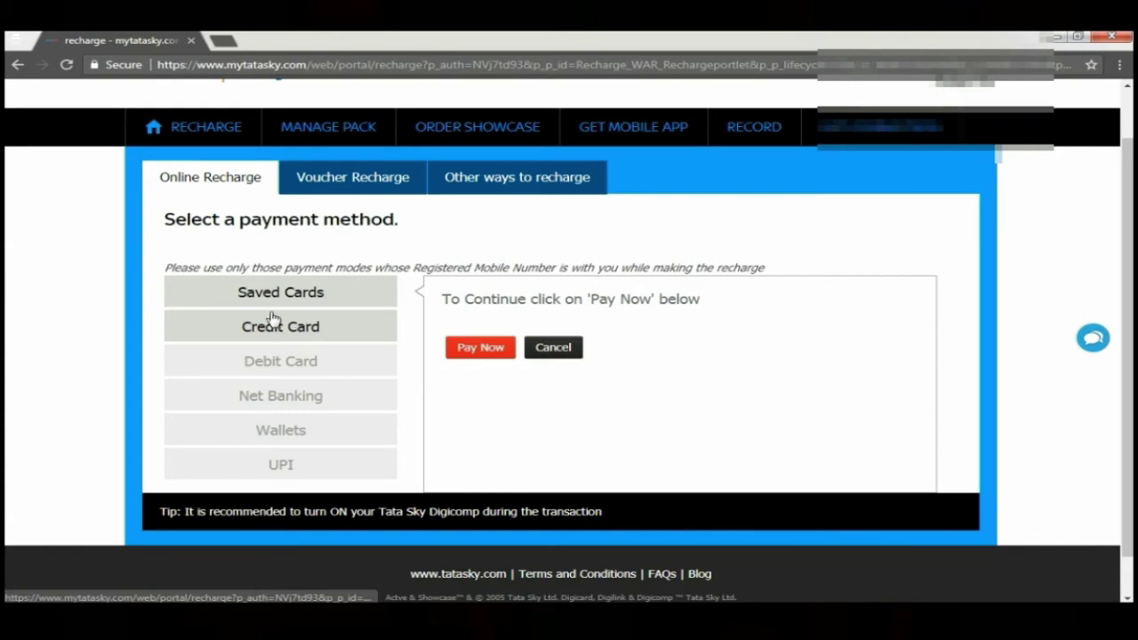
click(284, 398)
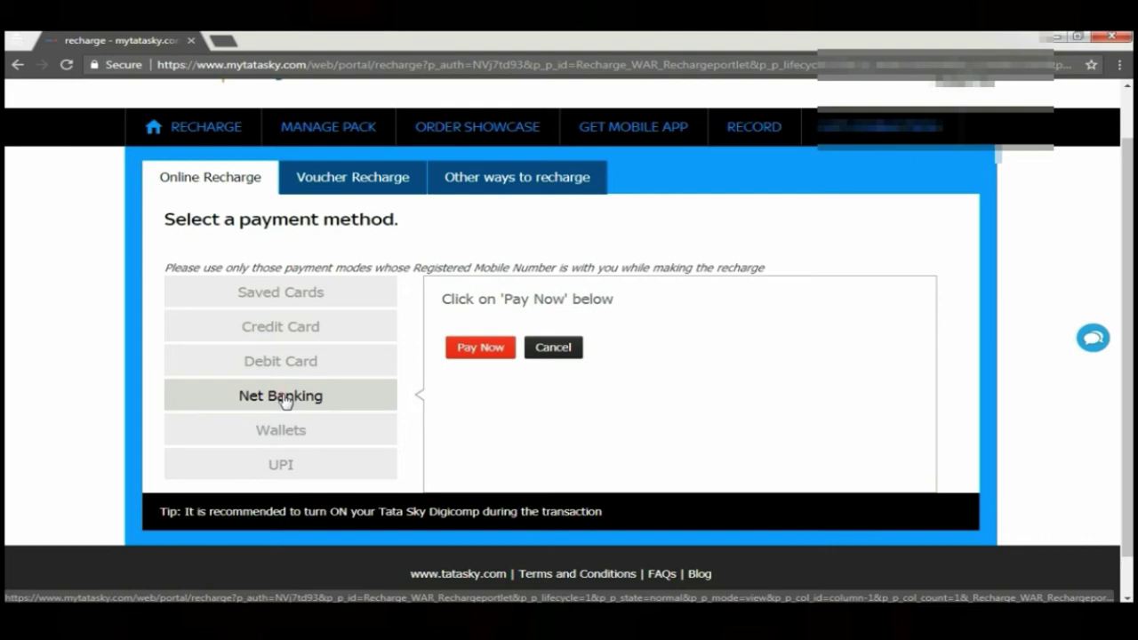
click(491, 347)
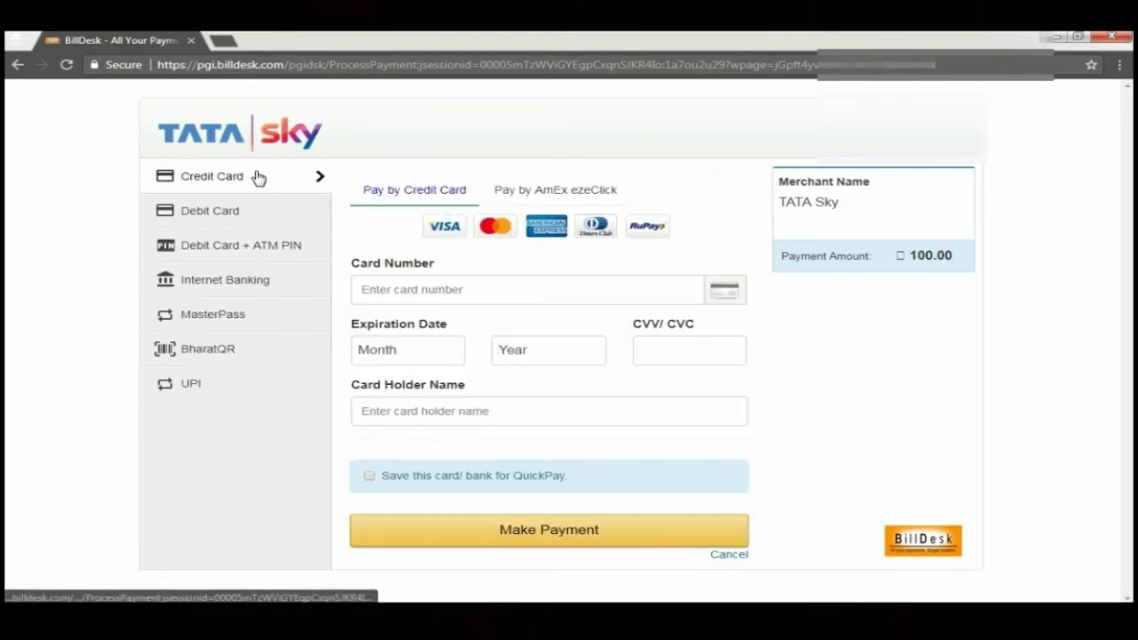
On BillDesk, pay by Internet Banking with State Bank of India and submit the payment
click(225, 283)
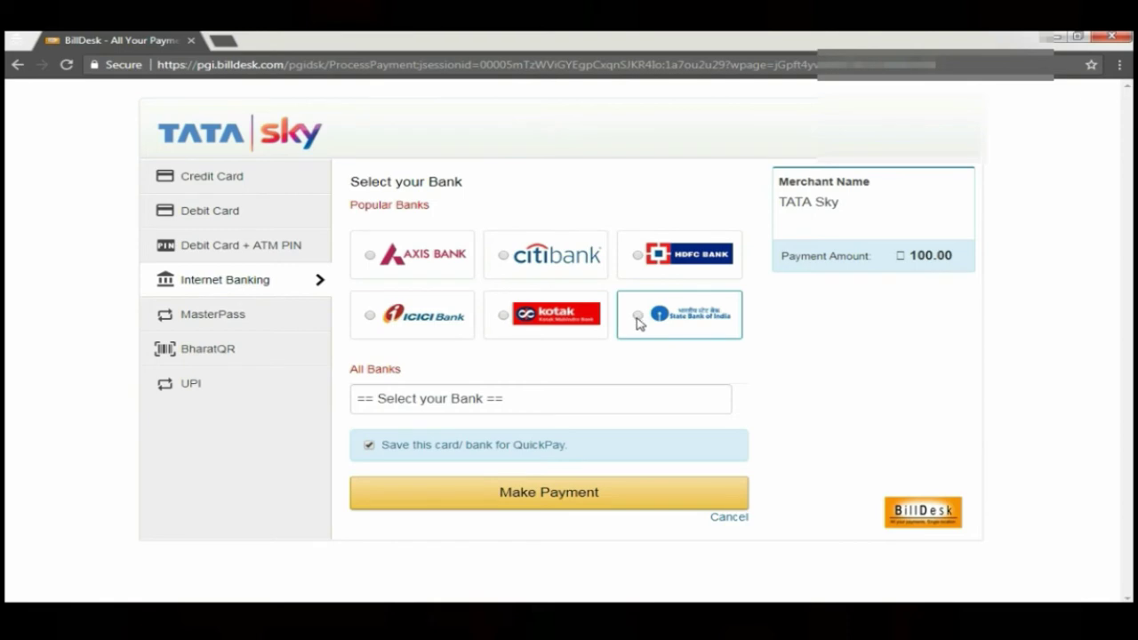
click(638, 318)
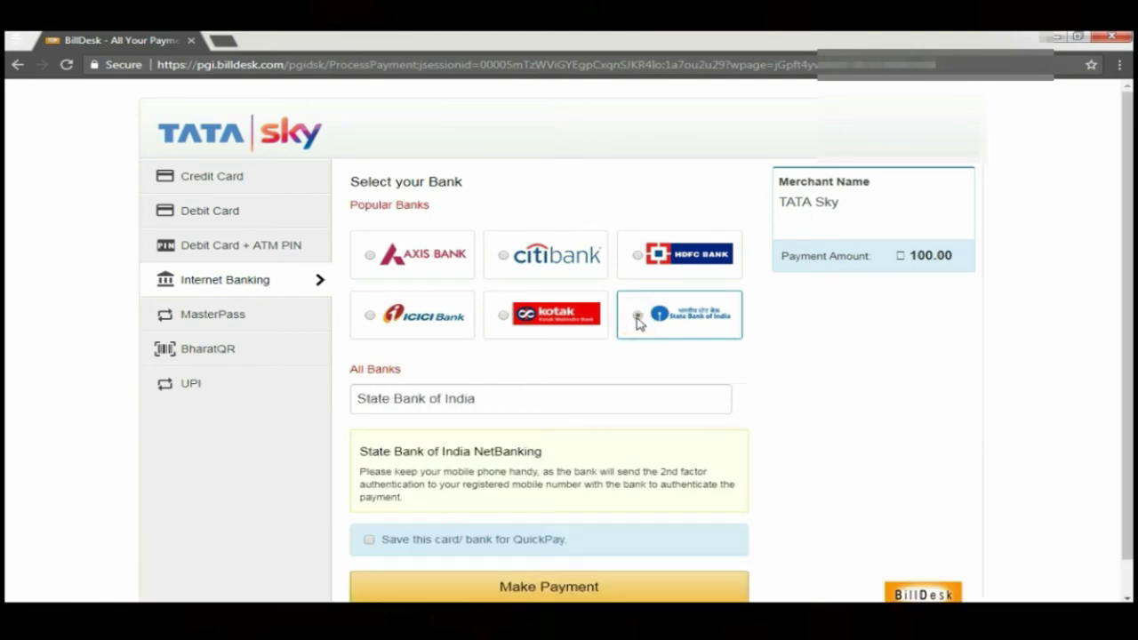
drag(1122, 260, 1128, 315)
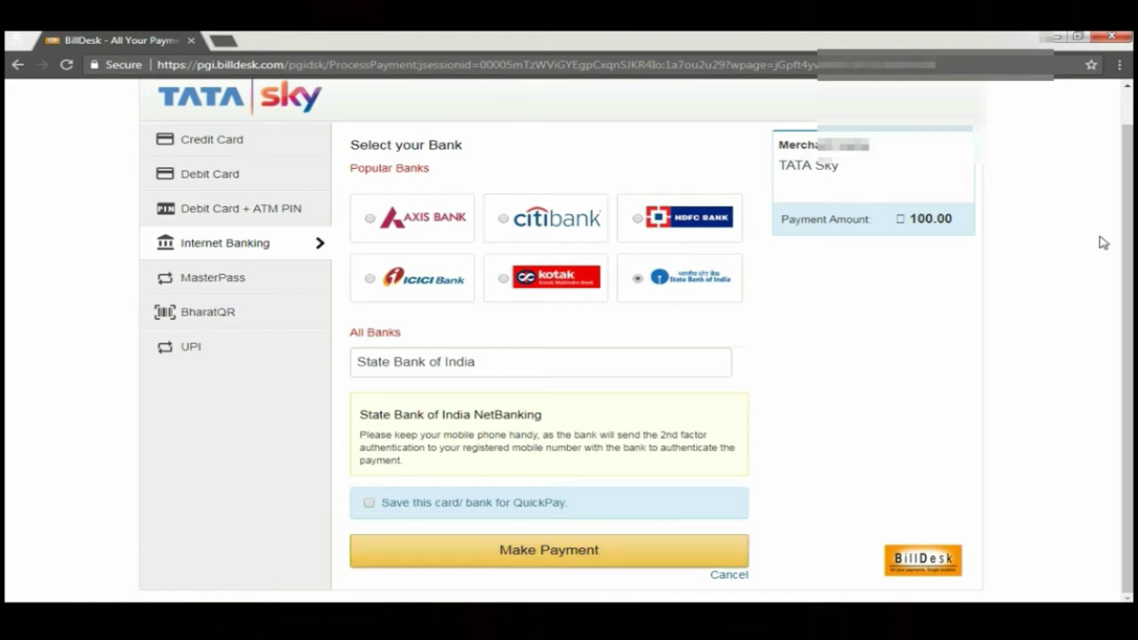
click(563, 553)
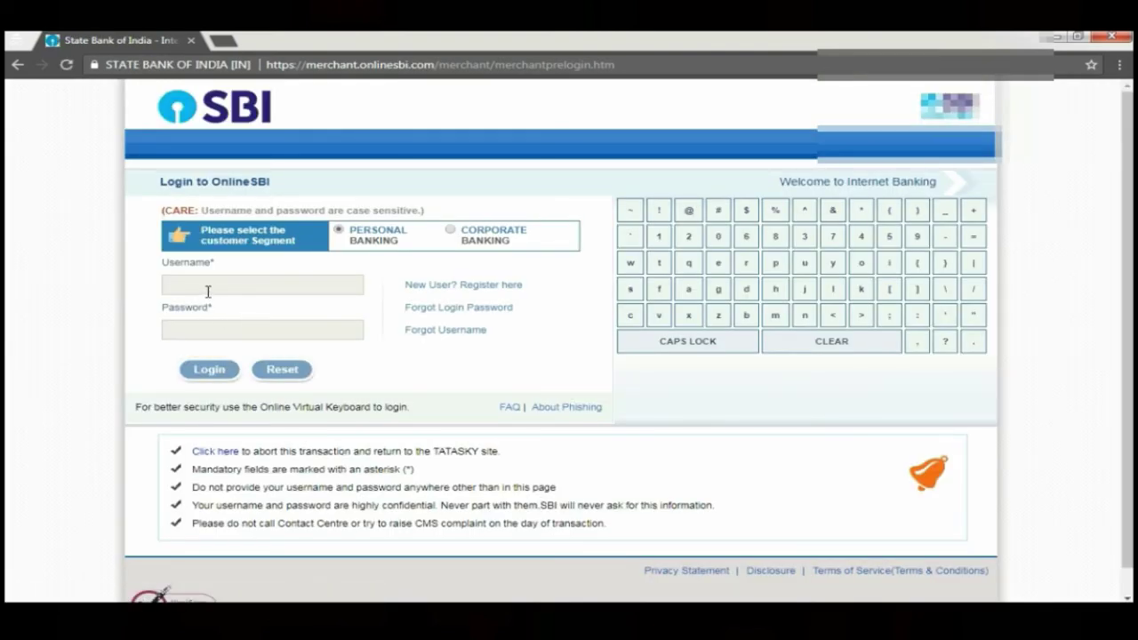
Log in to OnlineSBI with the net banking username and password
click(206, 291)
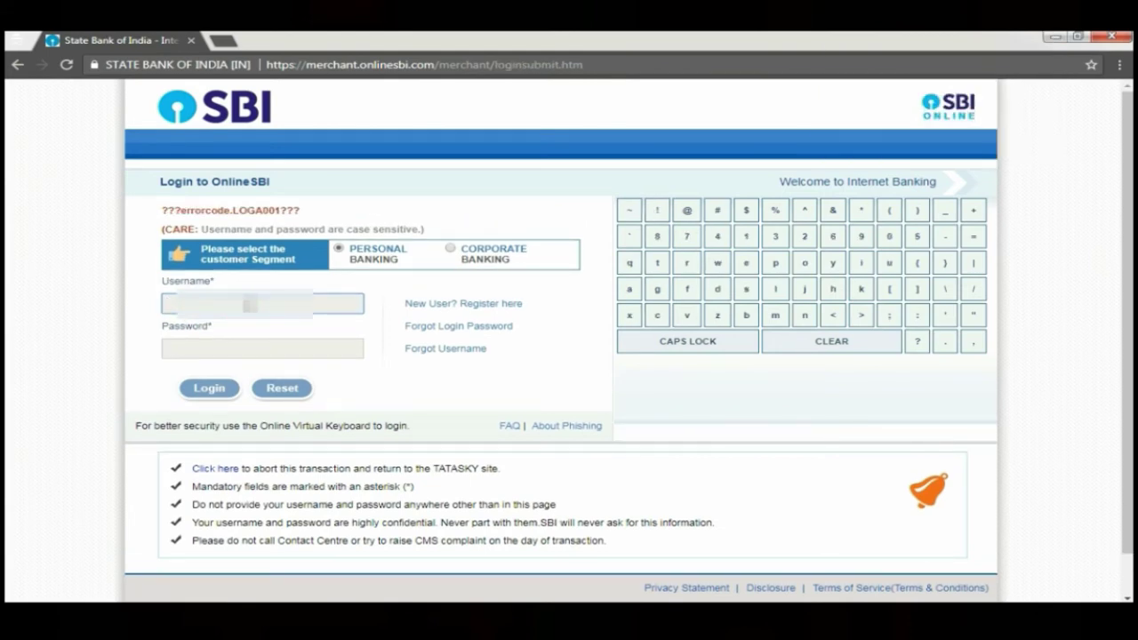
text(pr)
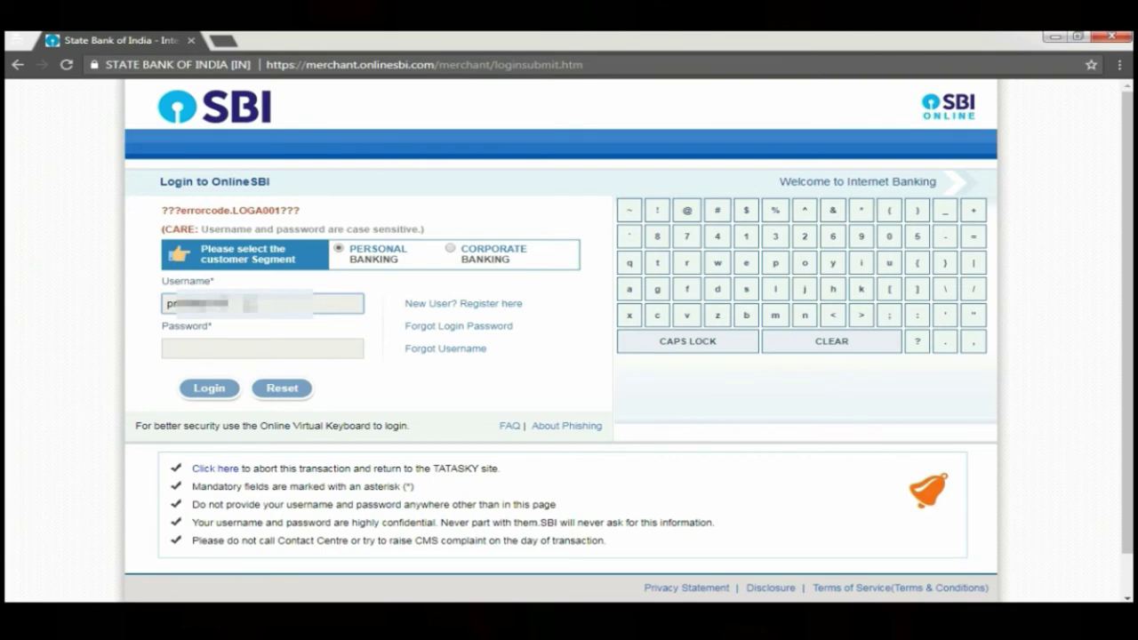
text(ithvi)
click(262, 349)
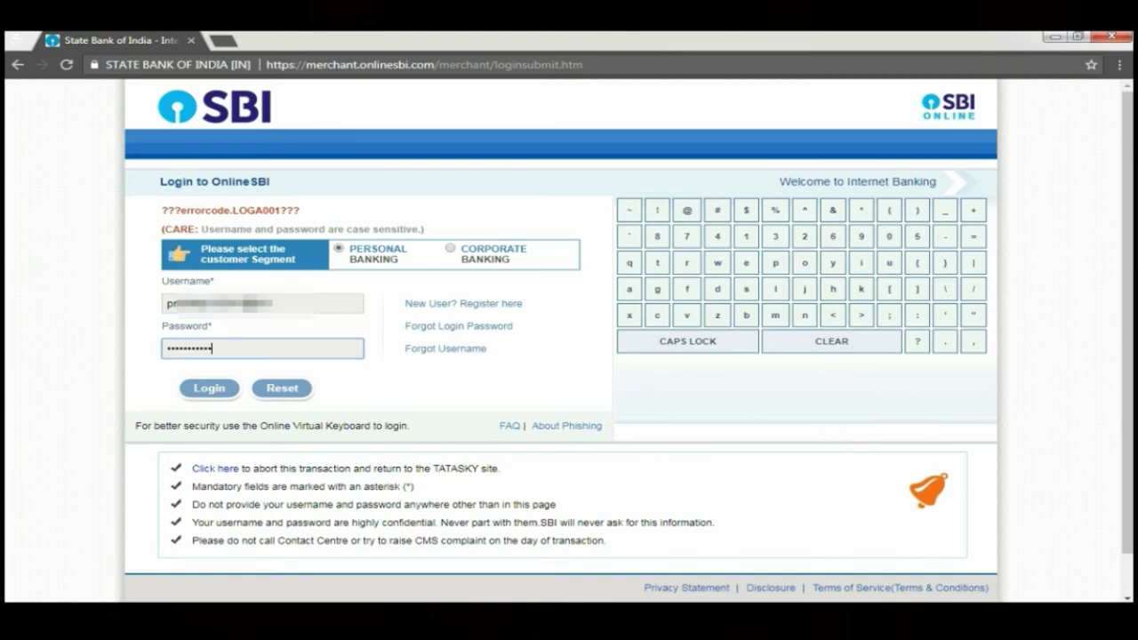
text(a)
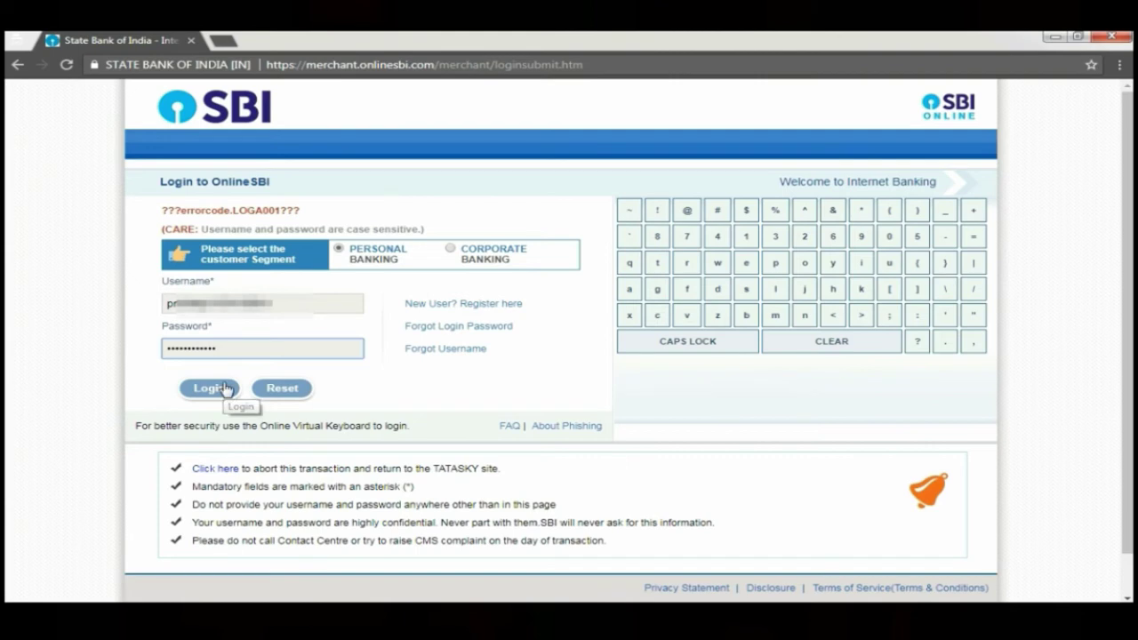
click(210, 389)
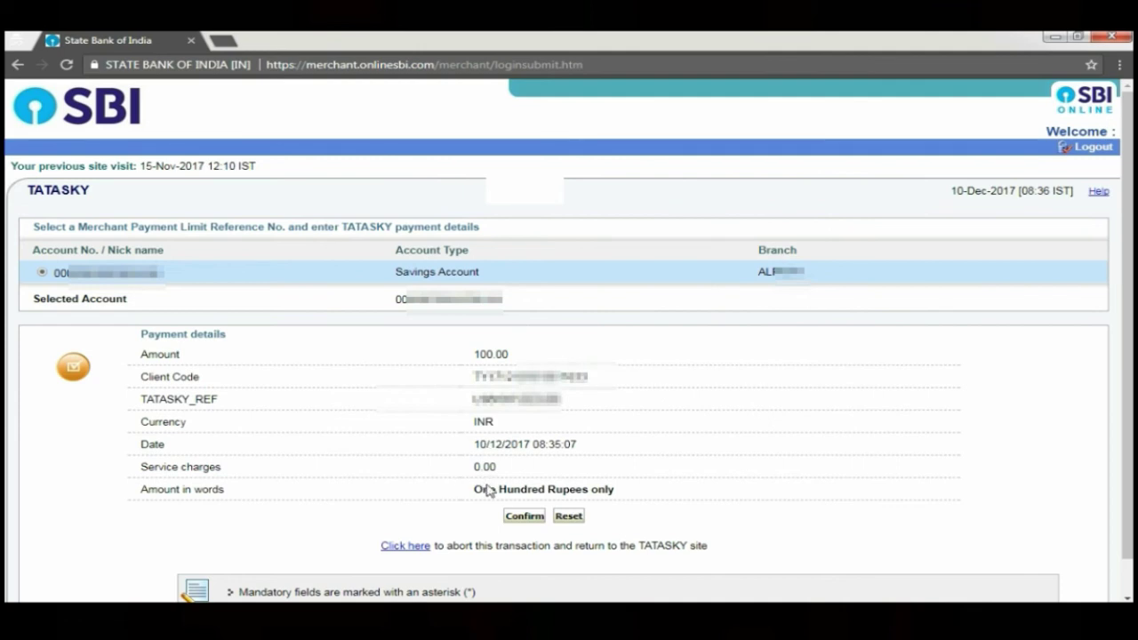
Confirm the 100.00 INR TATASKY payment twice and authorise it with the SMS high security password
click(526, 517)
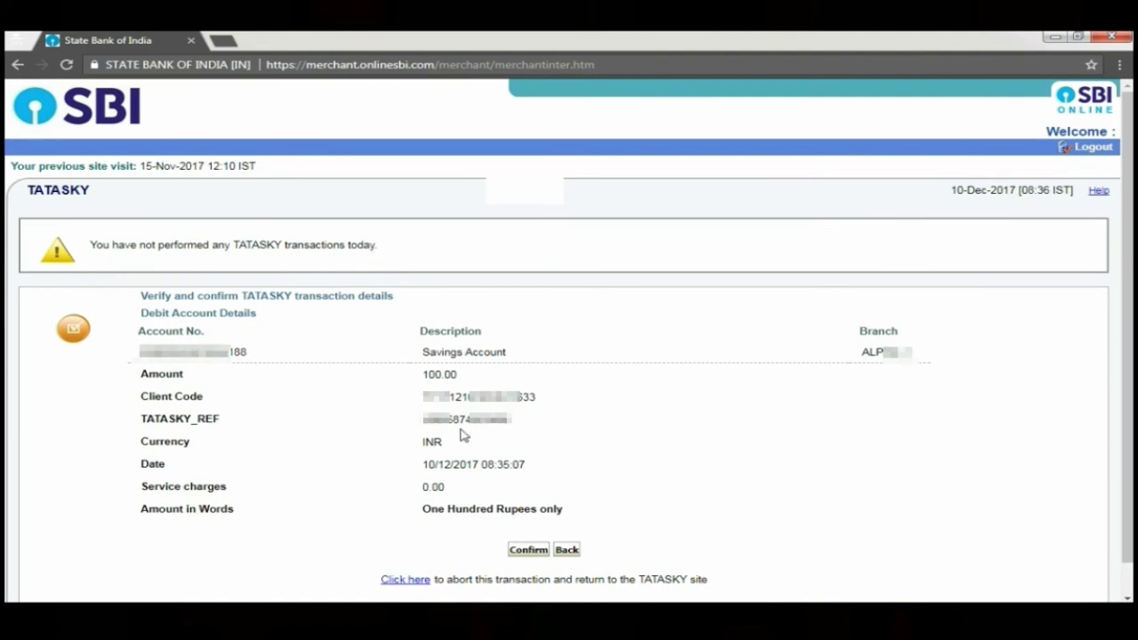
drag(90, 246, 365, 254)
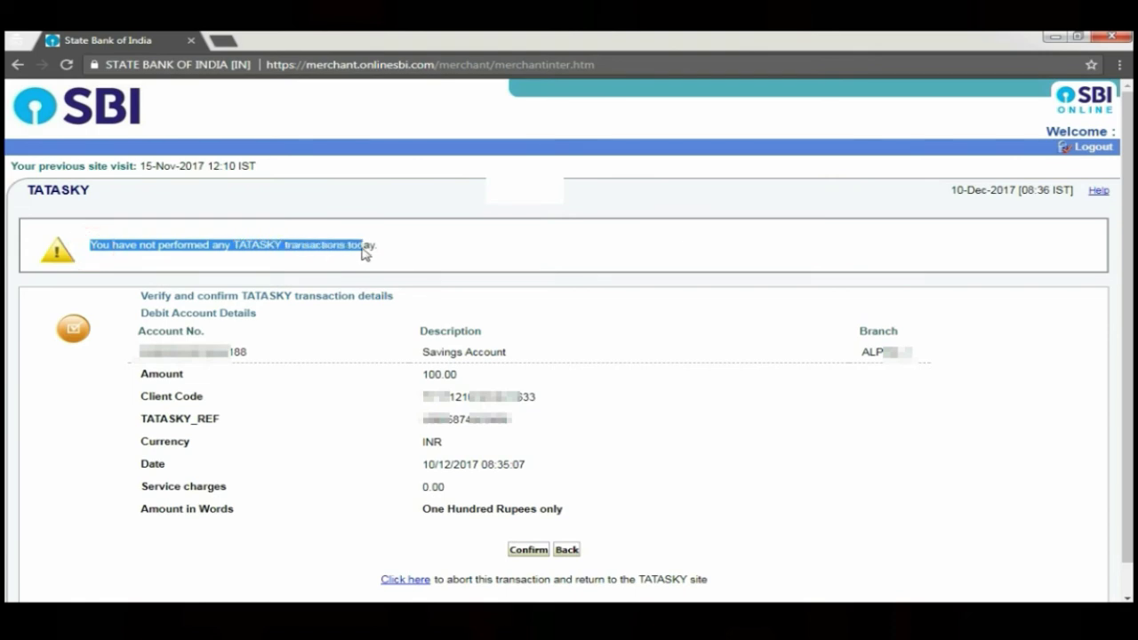
click(364, 252)
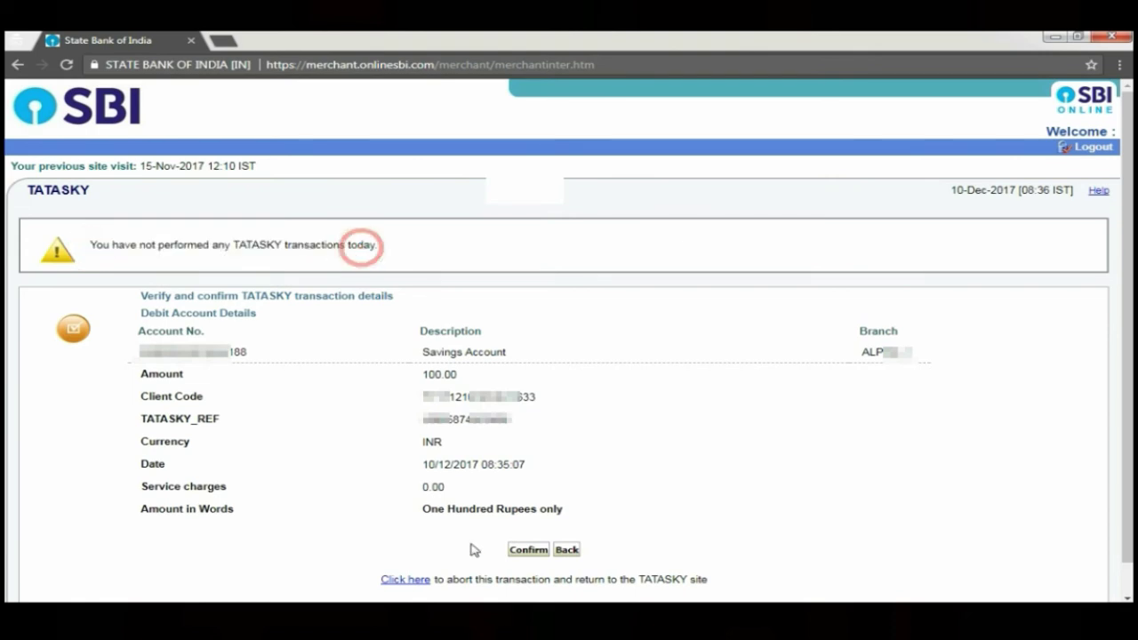
click(533, 550)
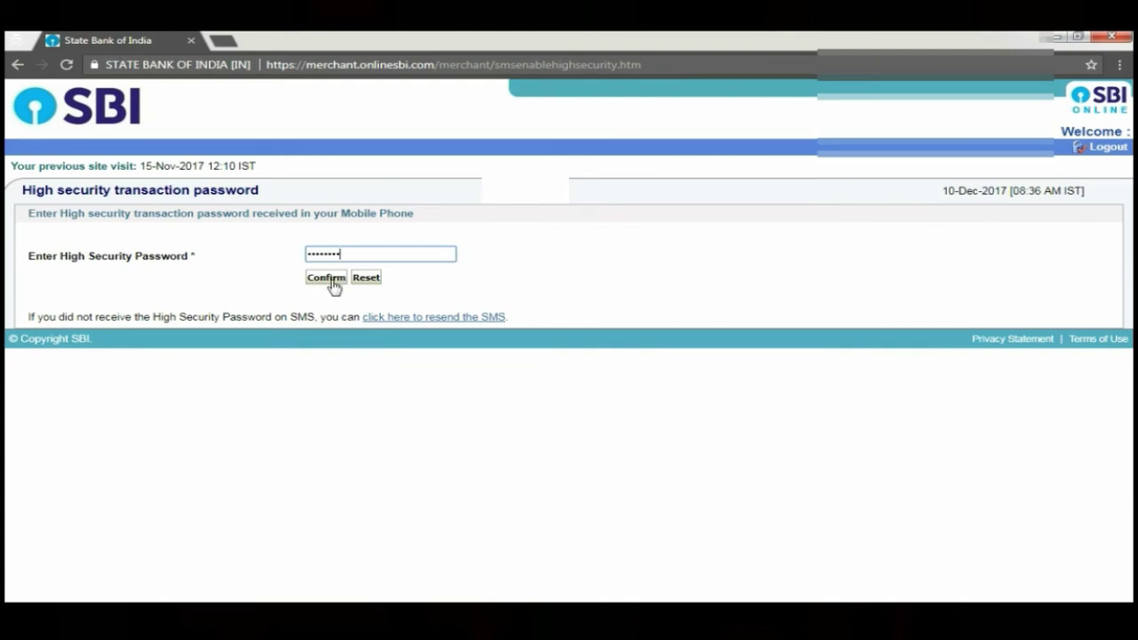
click(327, 278)
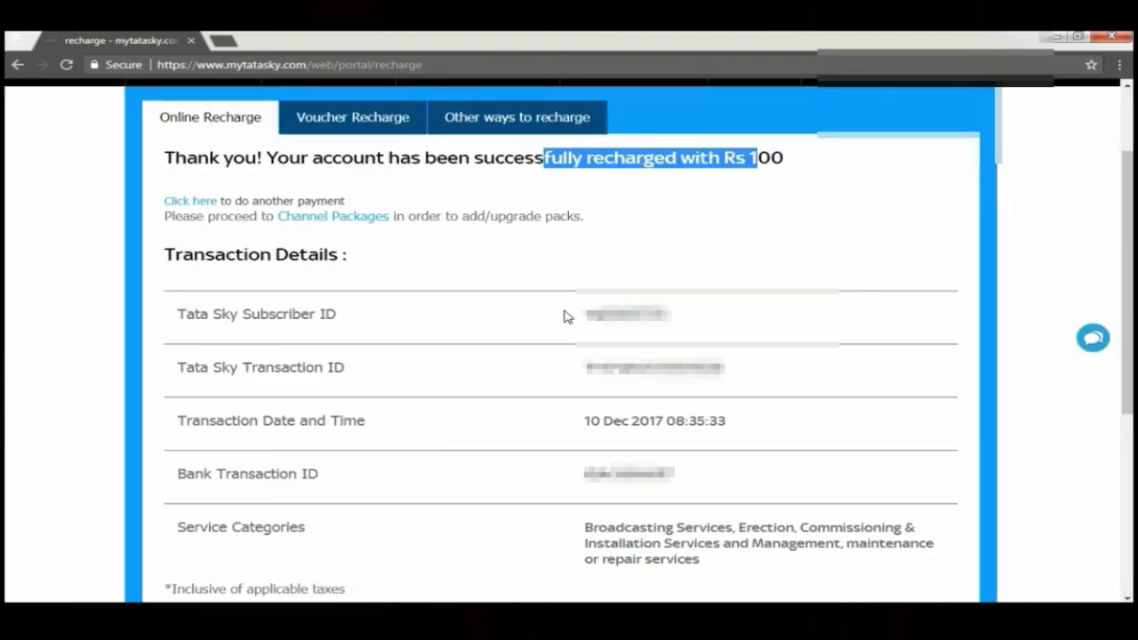
Review the transaction date and Bank Transaction ID, then view Manage Packs showing balance Rs. 50.52
click(570, 313)
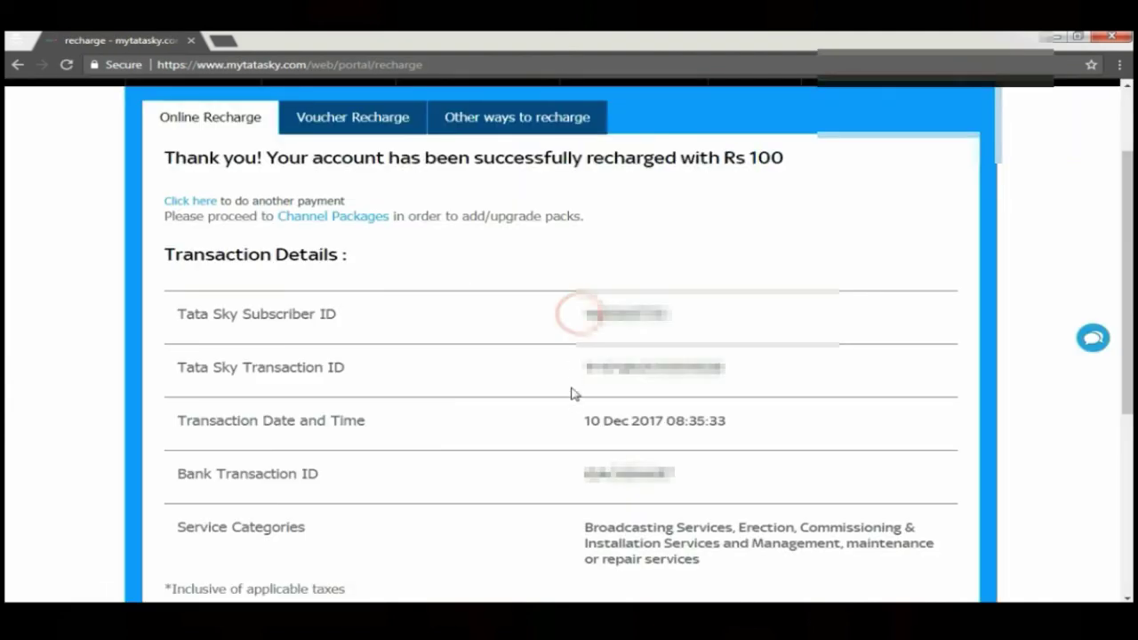
drag(587, 418, 685, 419)
click(688, 418)
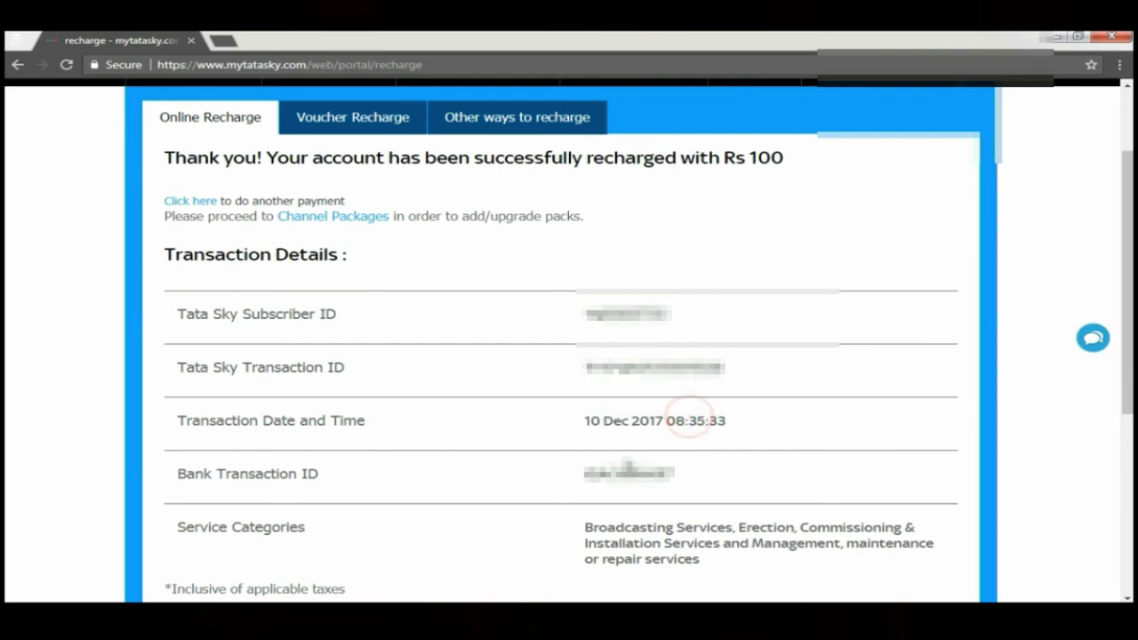
click(592, 472)
drag(697, 498, 693, 492)
click(687, 525)
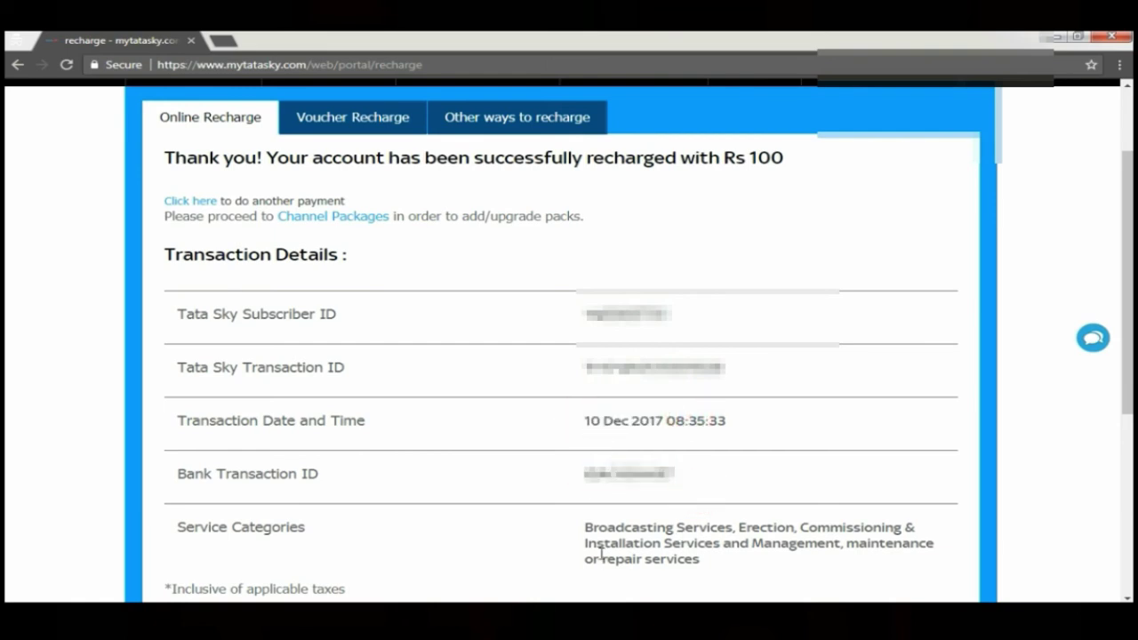
scroll(1115, 327, up, 3)
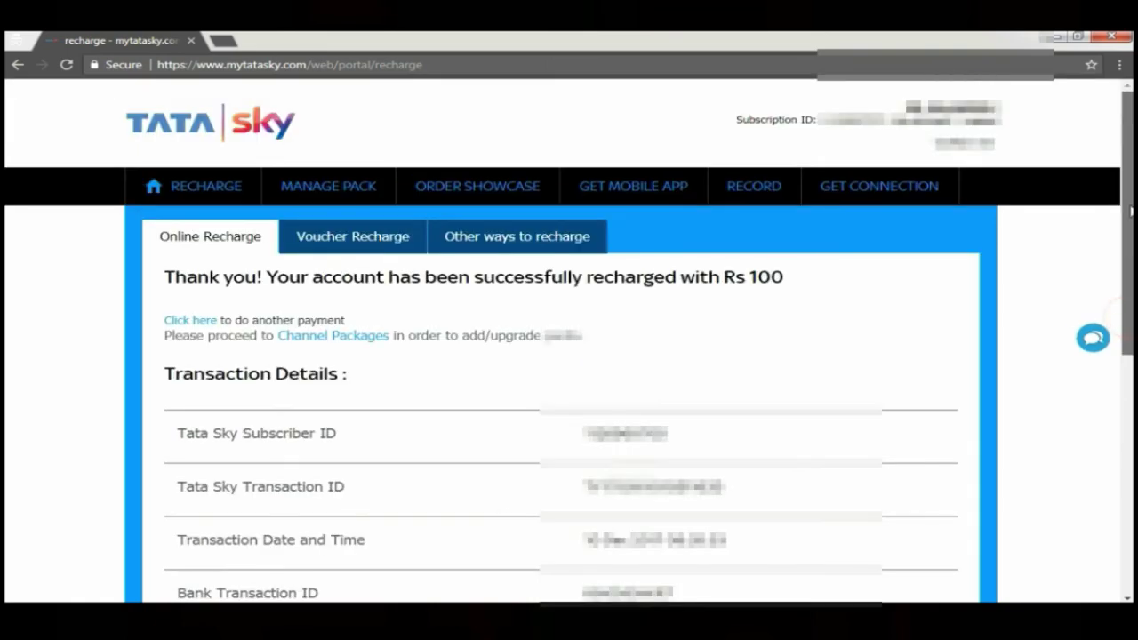
click(343, 195)
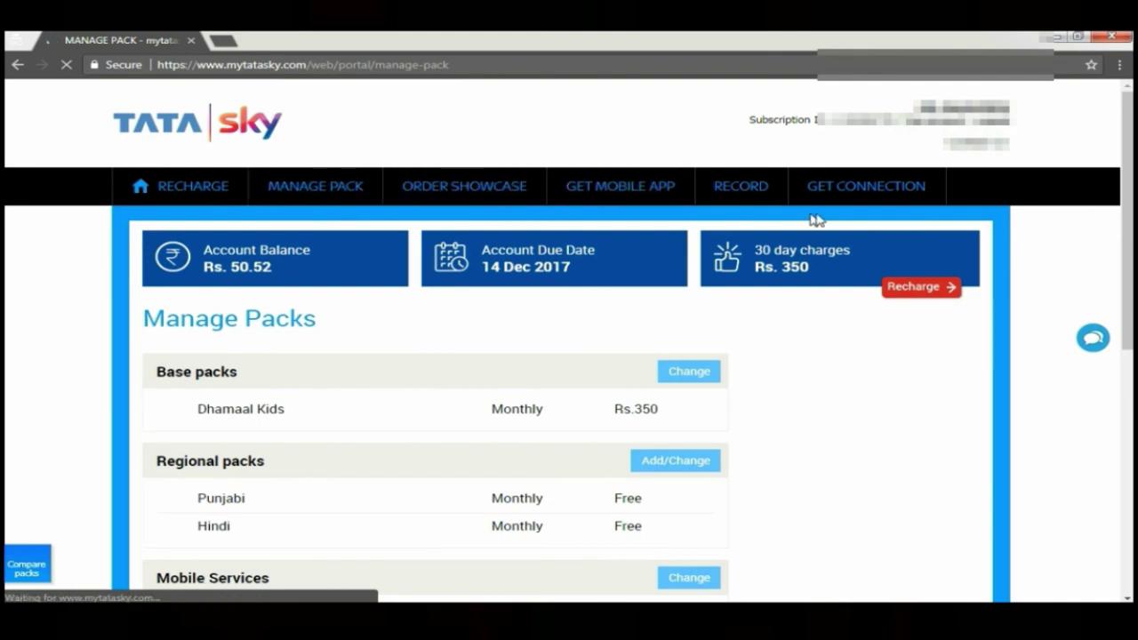
drag(283, 276, 204, 267)
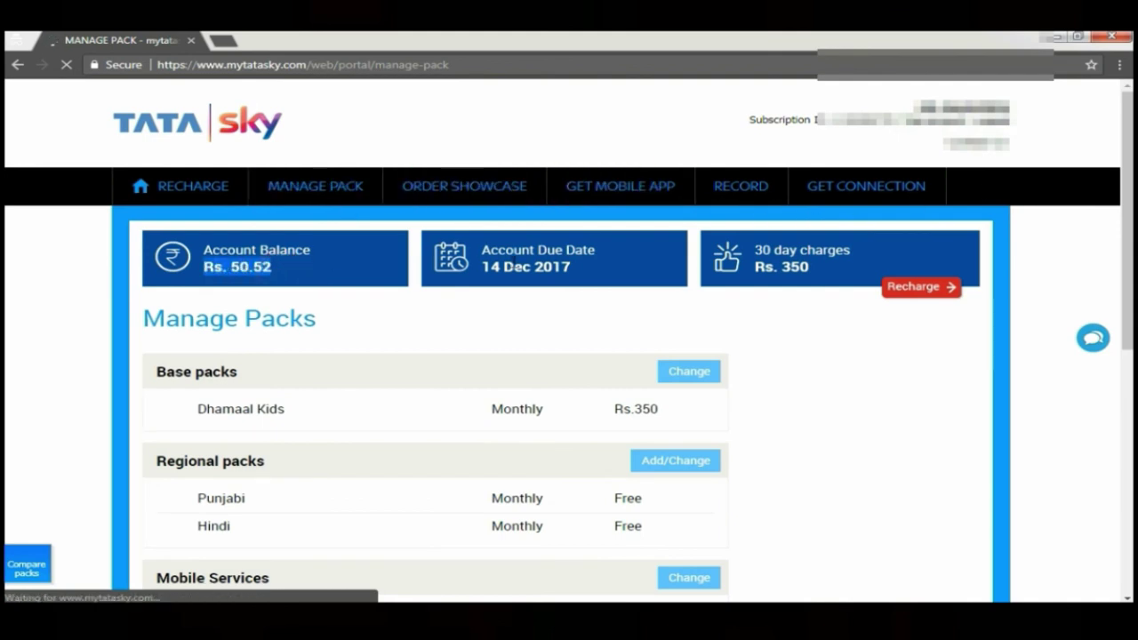
click(485, 267)
drag(486, 267, 569, 270)
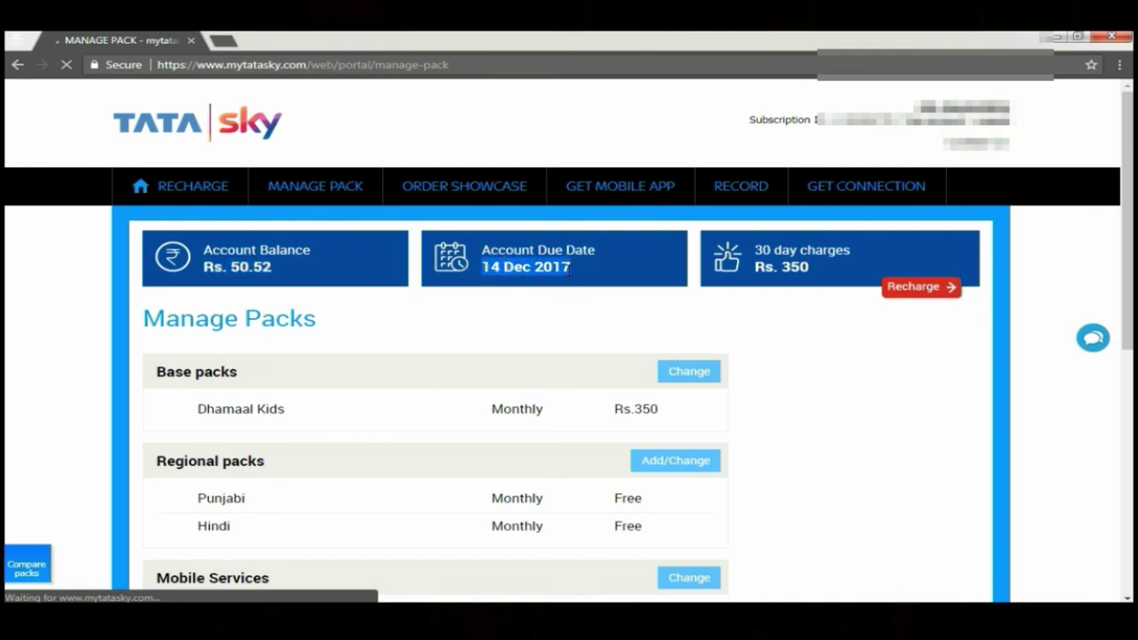